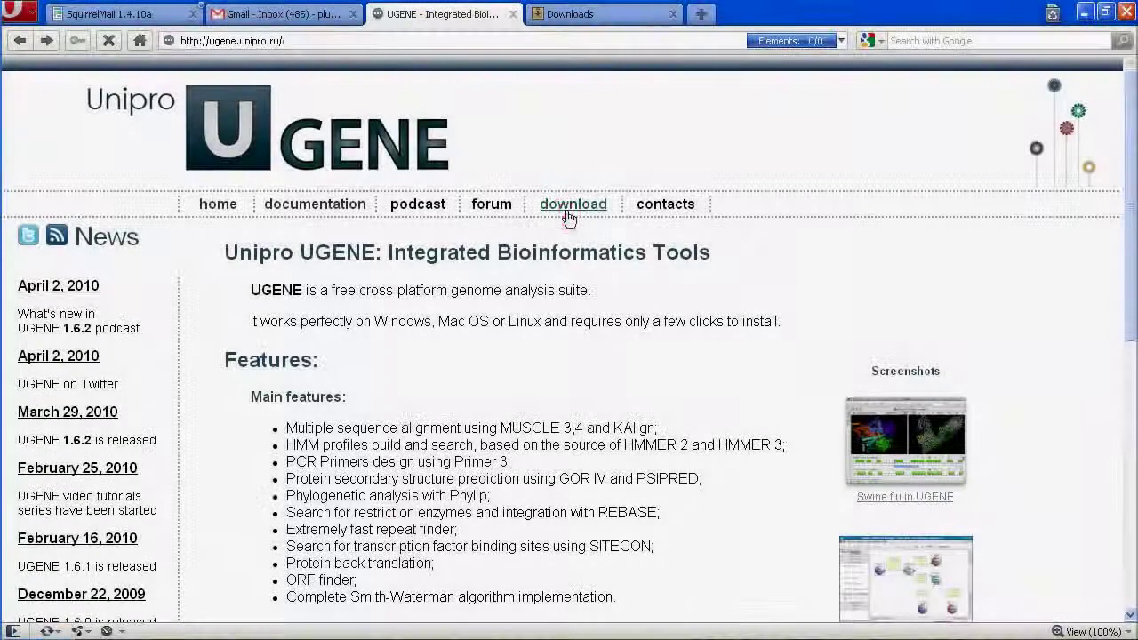
- Download the UGENE Windows installer from ugene.unipro.ru and run it
click(567, 212)
click(950, 484)
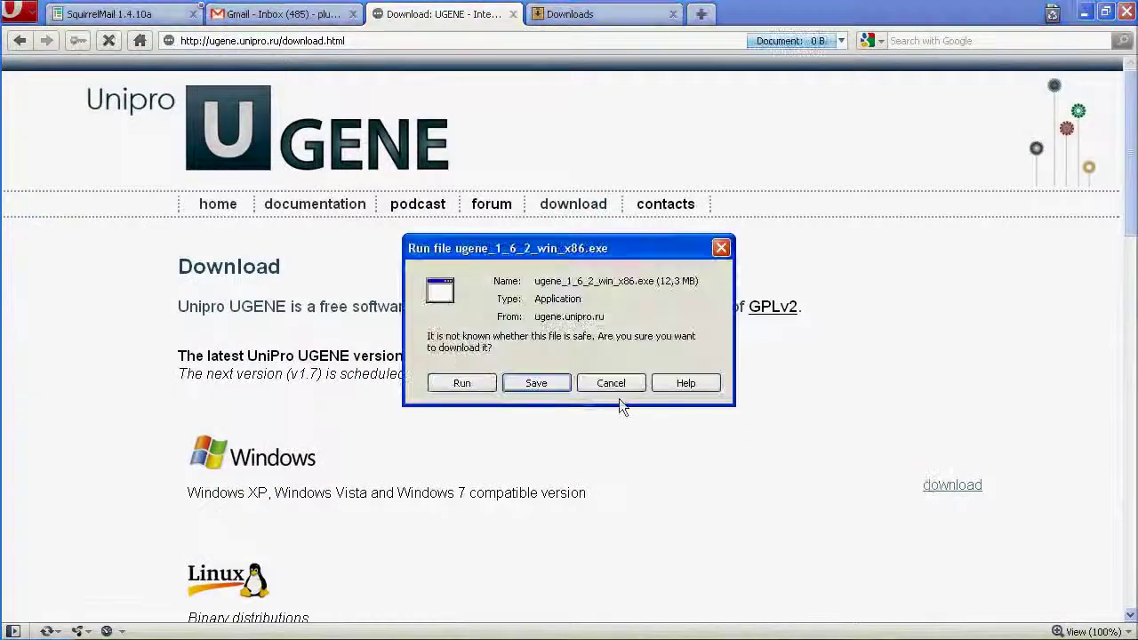
click(480, 385)
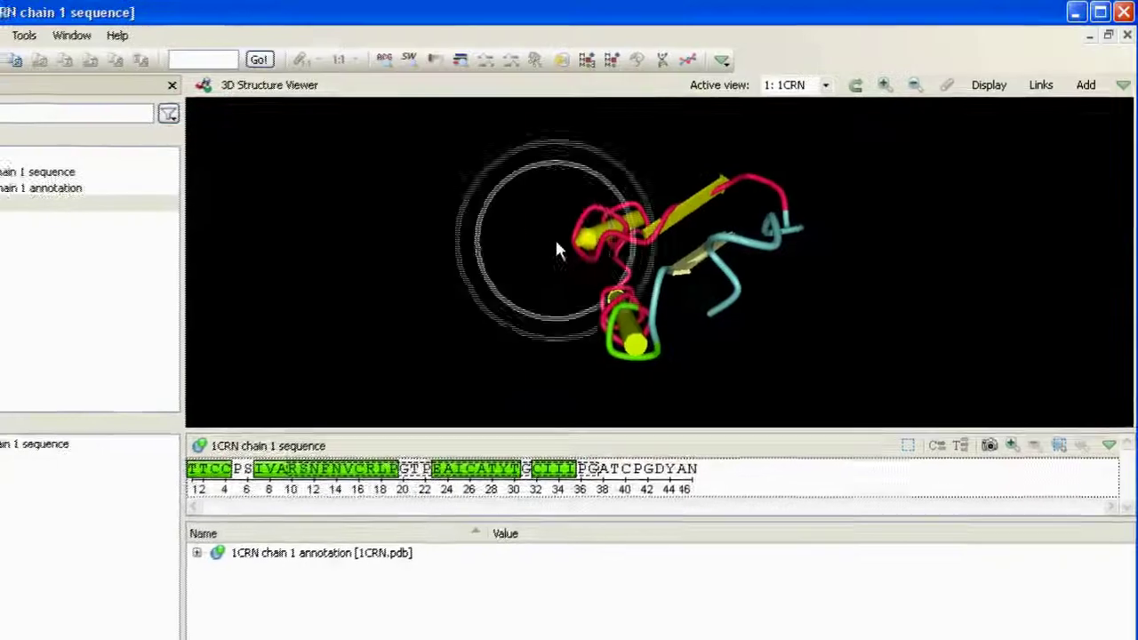
- Rotate the 3D protein model and scroll the sequence view to the right
drag(558, 250, 504, 194)
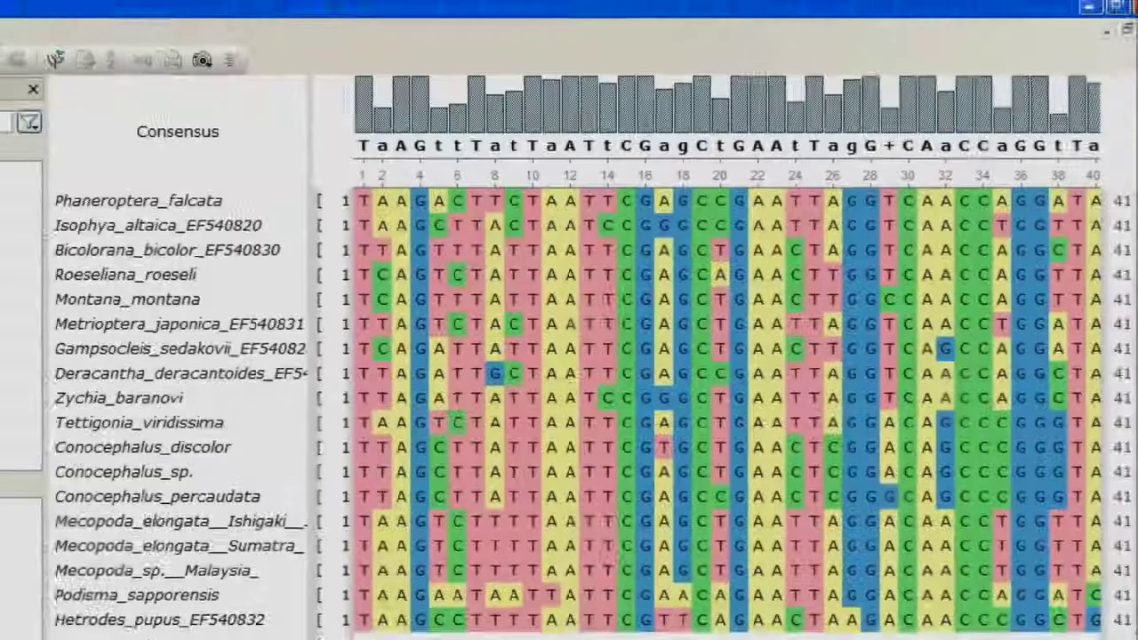
scroll(711, 400, right, 8)
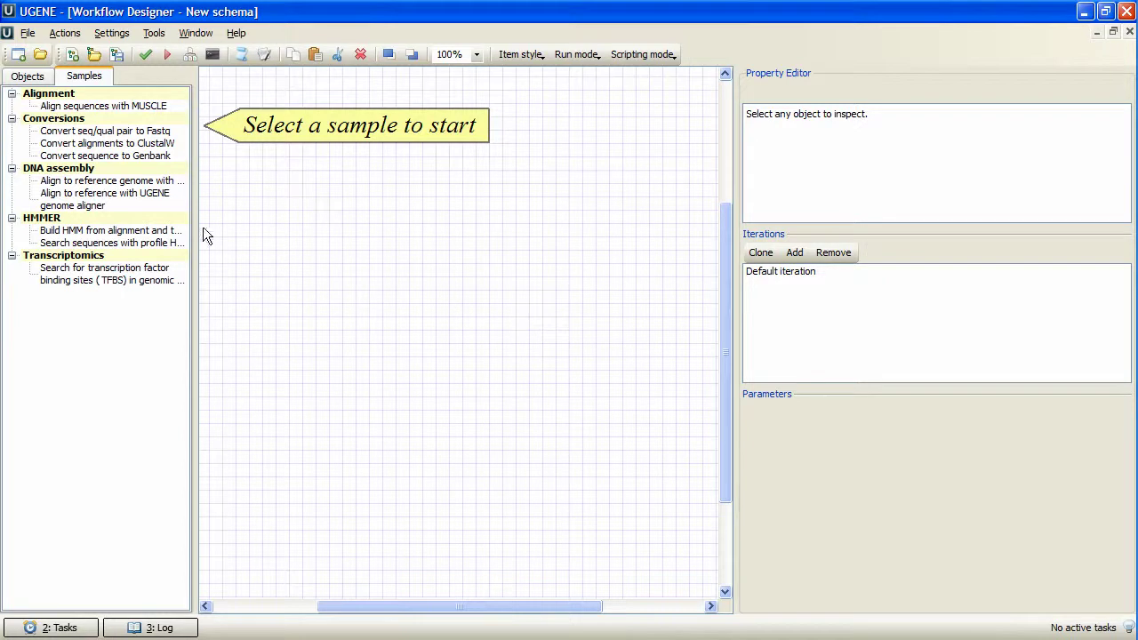
- Preview the genome aligner, Build HMM and HMM search samples, ending on Convert sequence to Genbank
click(141, 195)
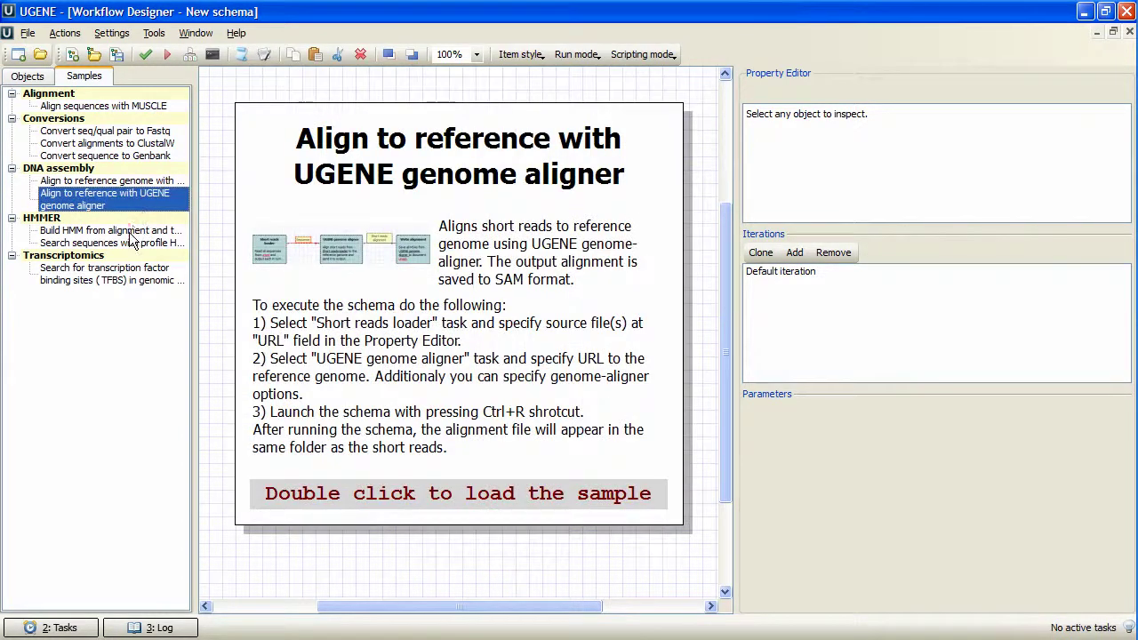
click(129, 232)
click(131, 244)
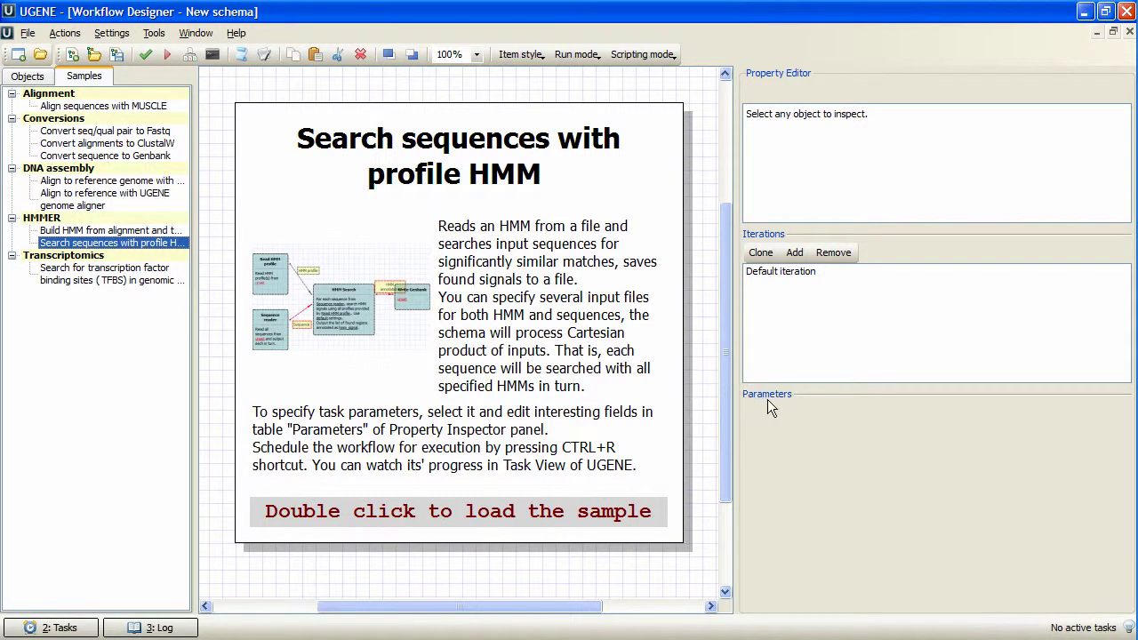
click(149, 157)
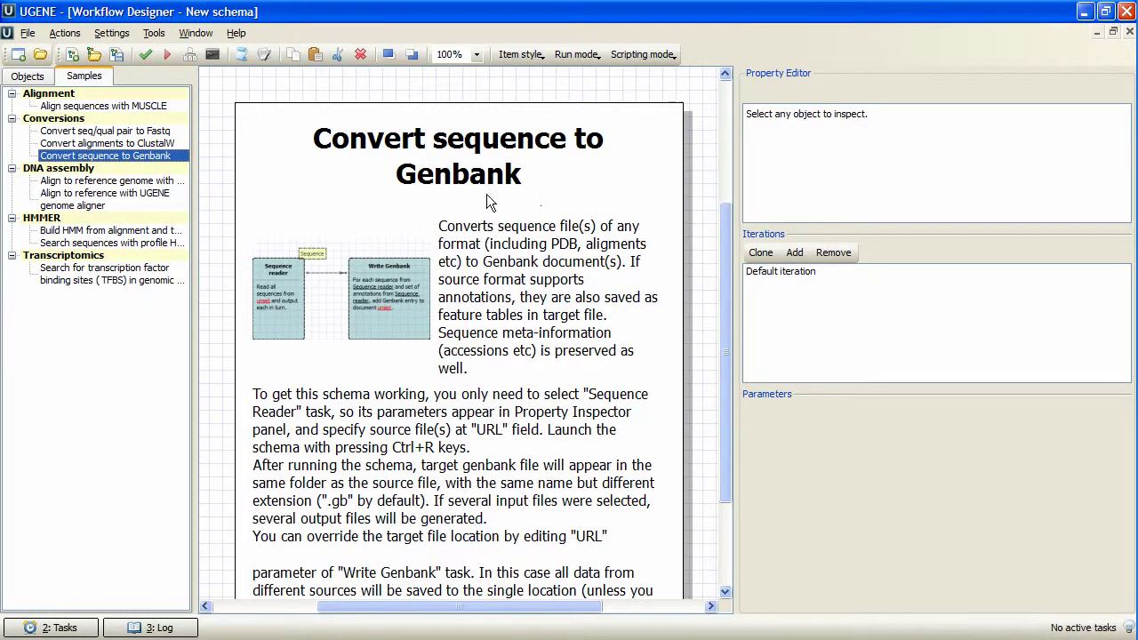
- Load the Convert sequence to Genbank workflow and inspect its Sequence reader and Write Genbank elements
double_click(175, 156)
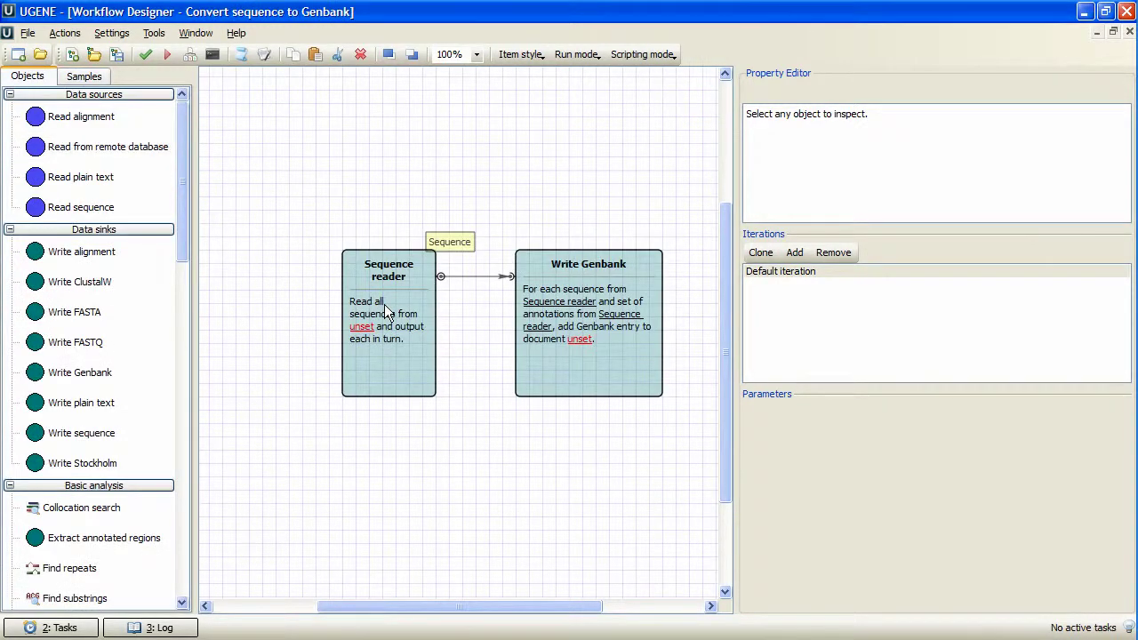
click(384, 304)
click(546, 304)
click(469, 245)
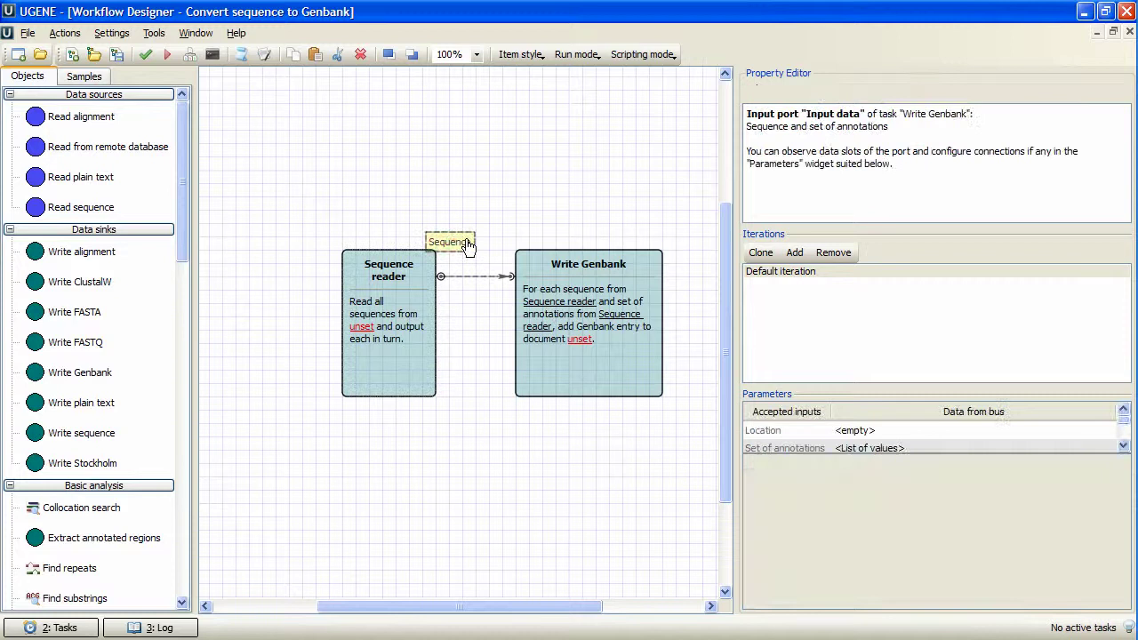
click(400, 302)
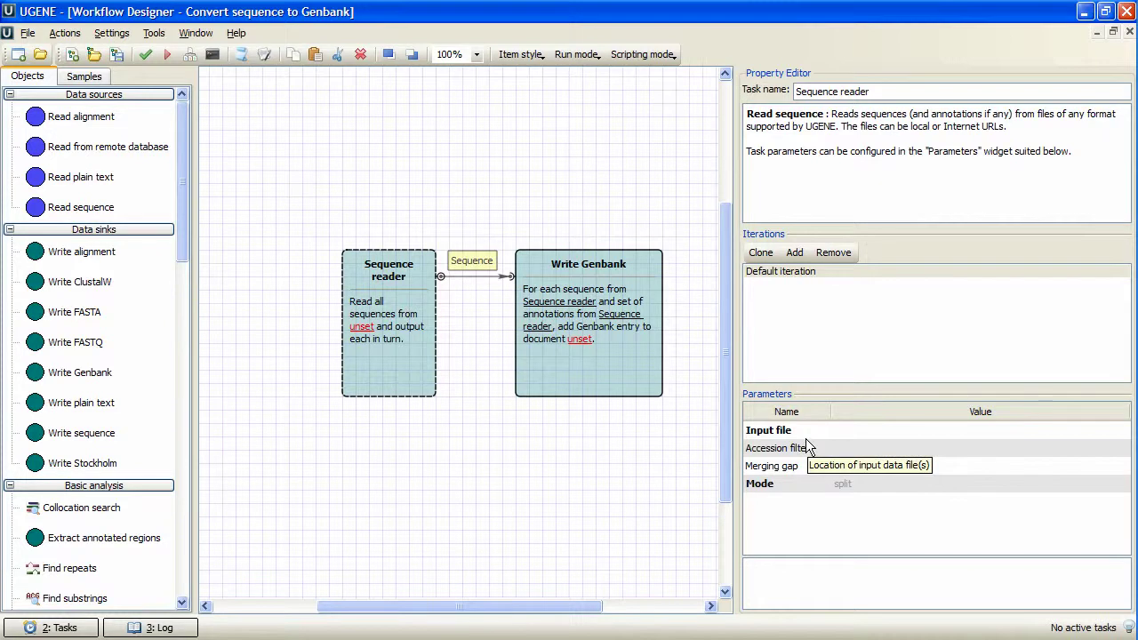
- Set the Sequence reader's input files to 1CF7.PDB and ixi.aln, kept as one iteration
click(946, 429)
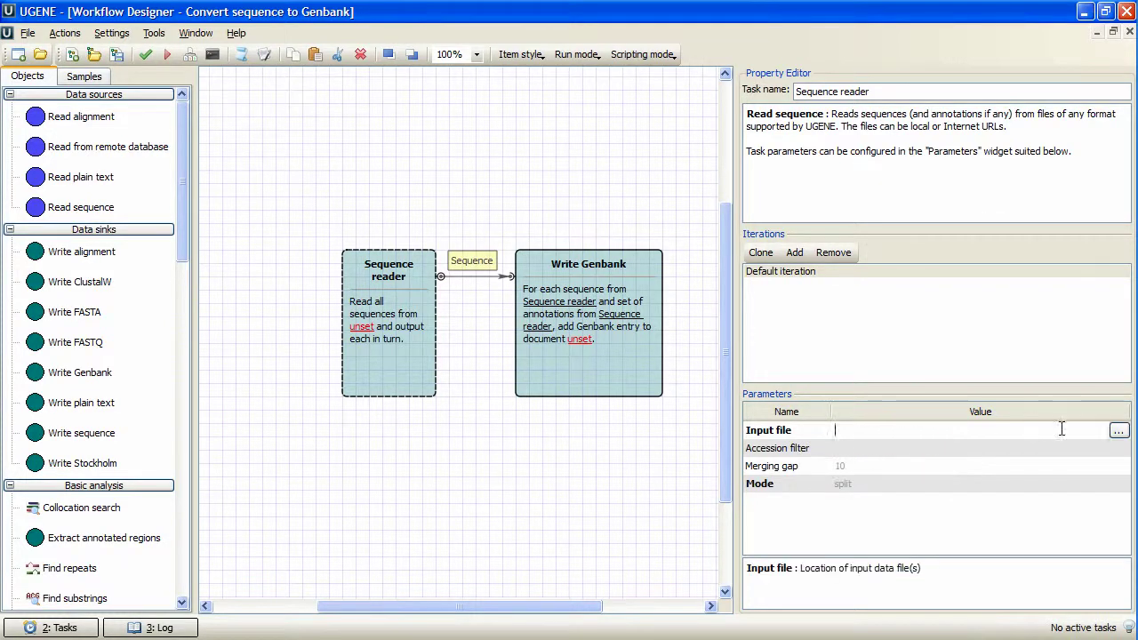
click(1119, 430)
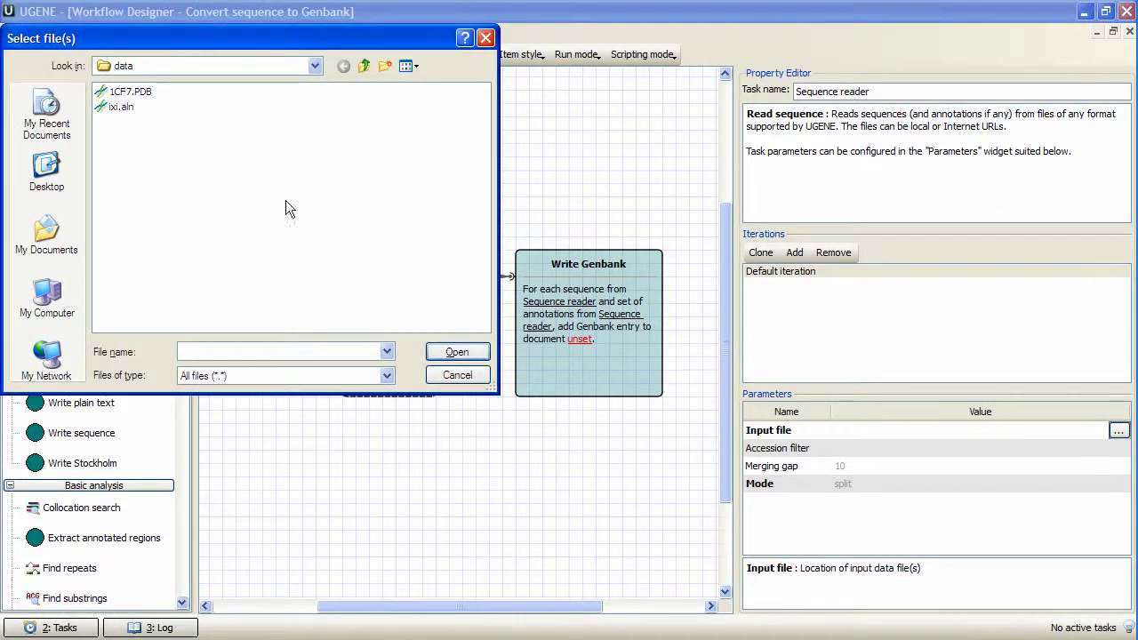
click(138, 90)
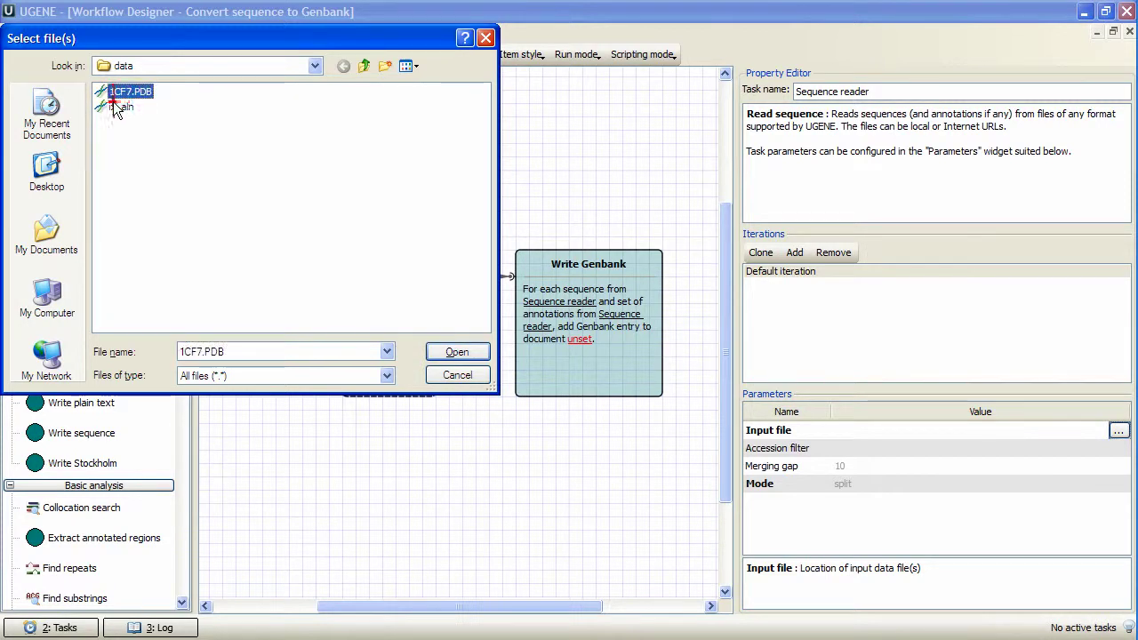
shift+click(115, 106)
click(436, 352)
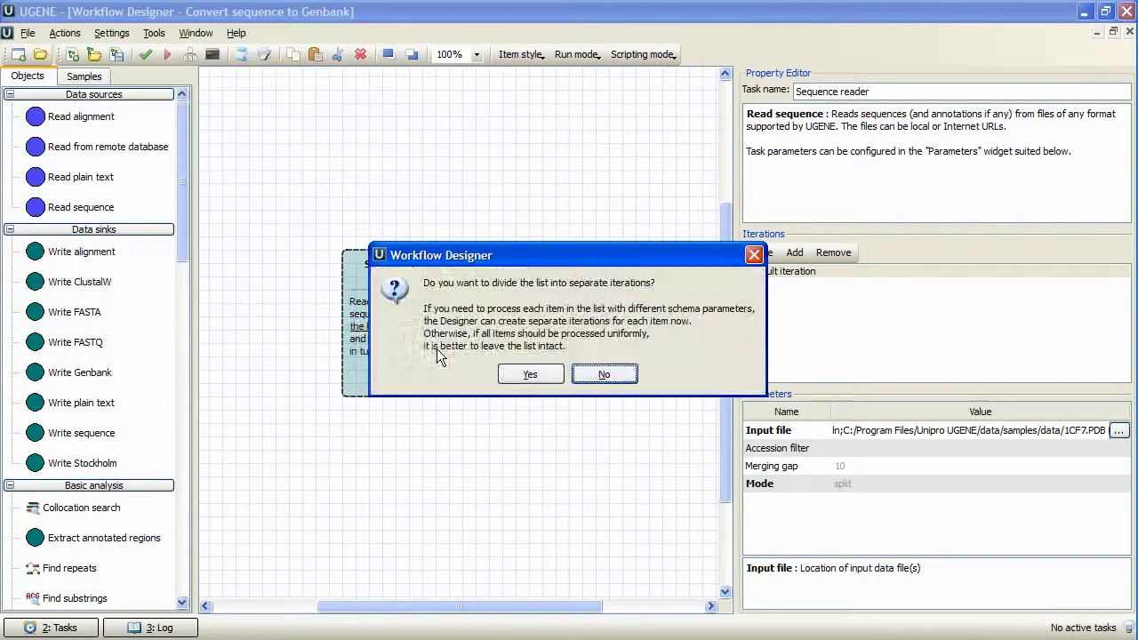
click(604, 374)
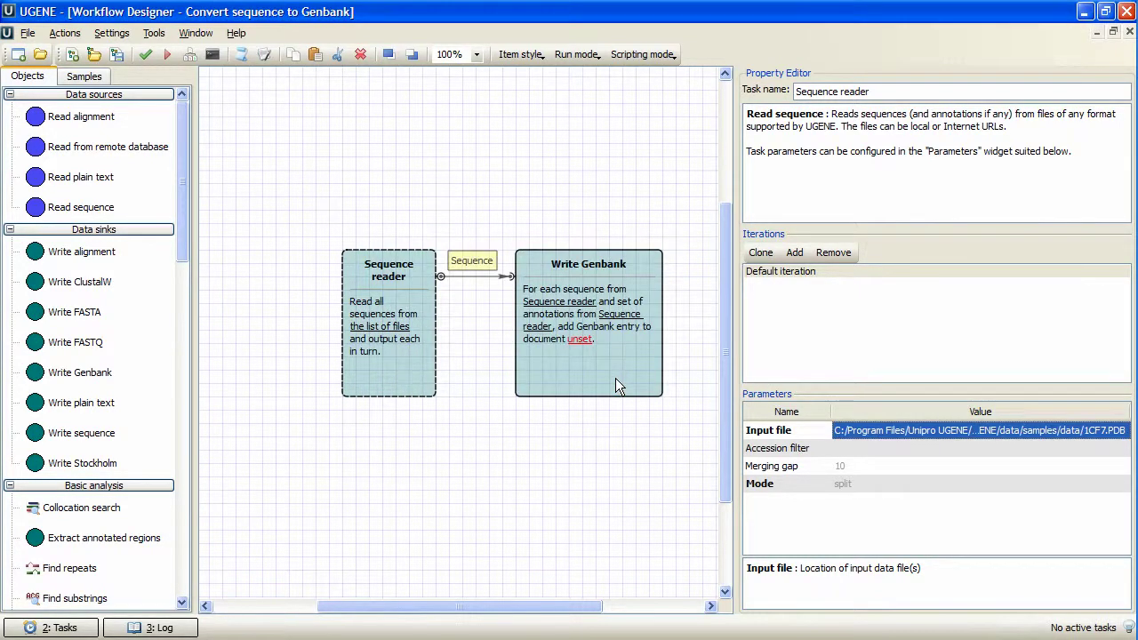
- Show the Write Genbank parameters and turn on script options for parameters
click(610, 325)
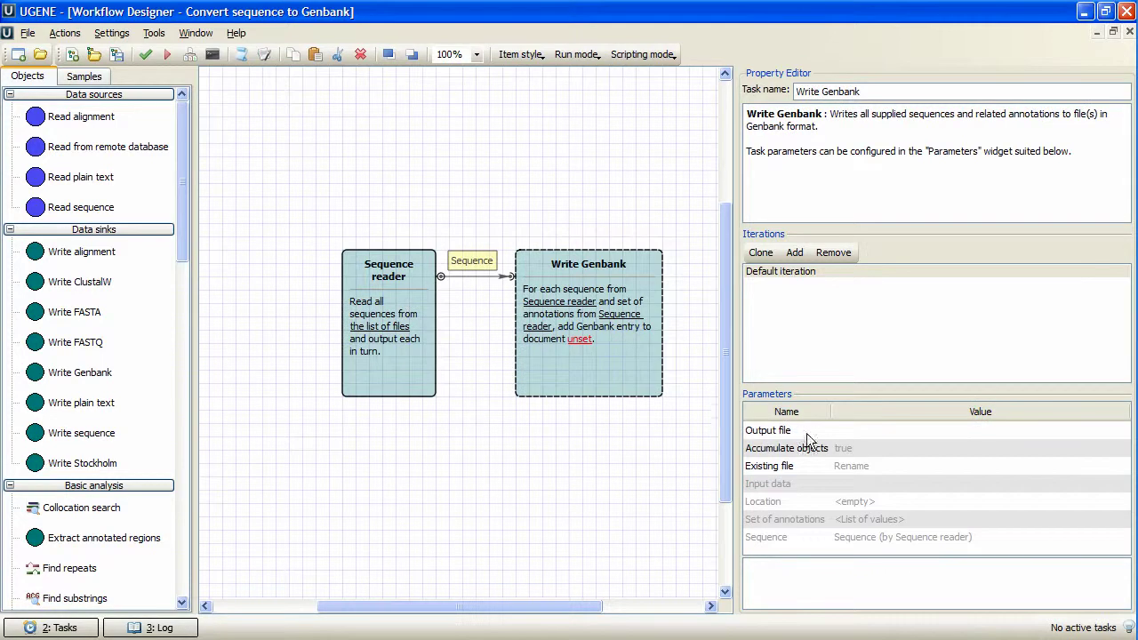
click(855, 431)
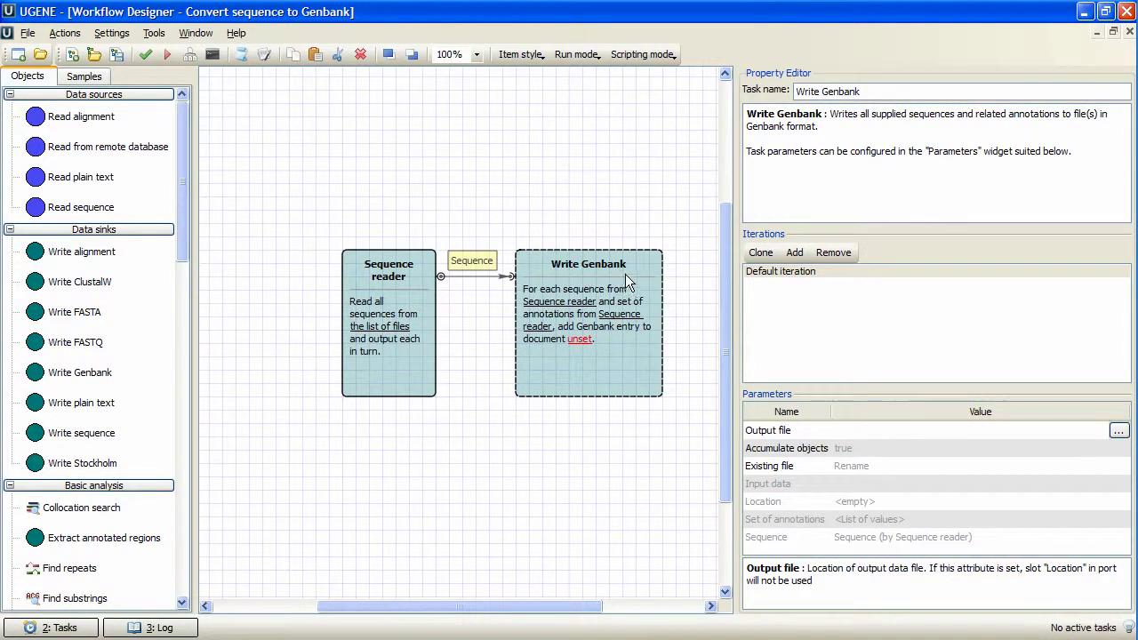
click(670, 55)
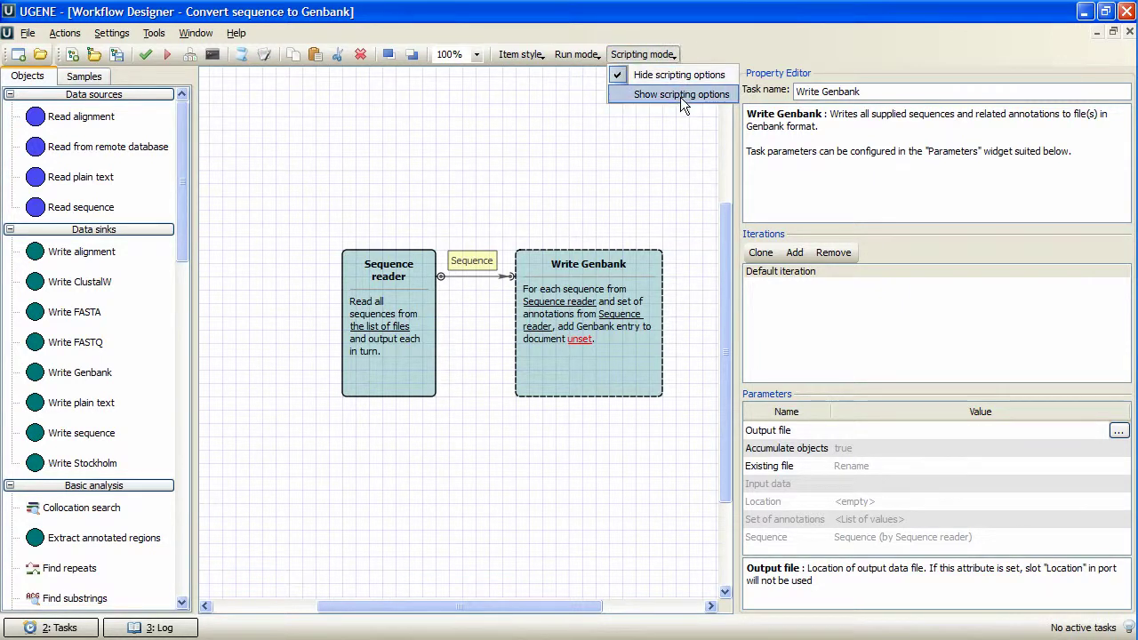
click(726, 98)
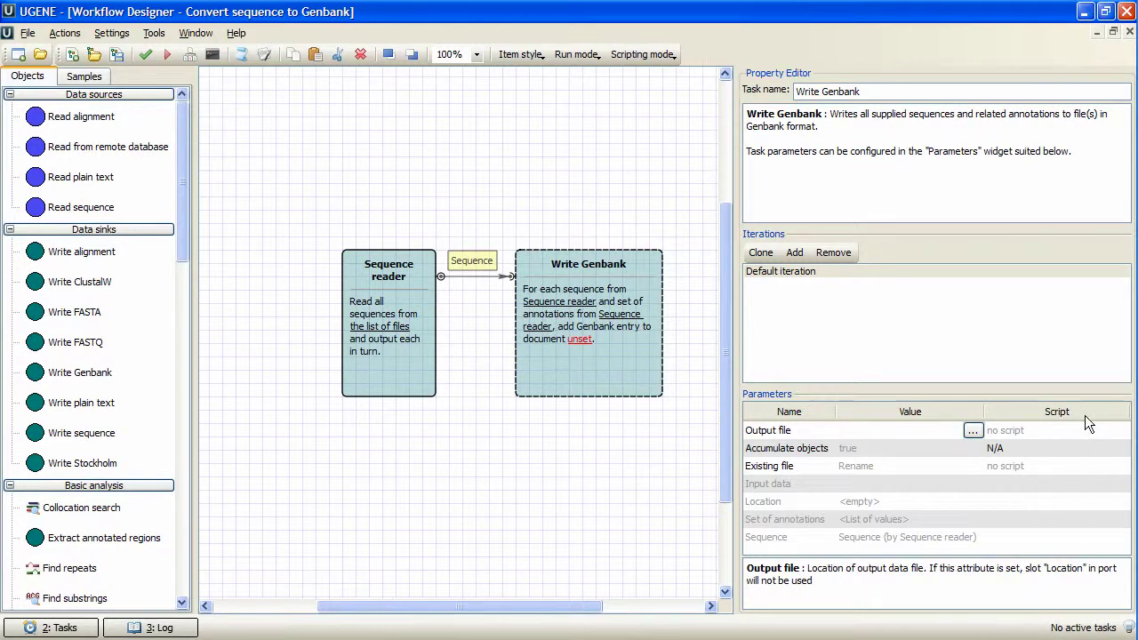
- Set Write Genbank's Output file parameter to be computed by a user script
click(776, 433)
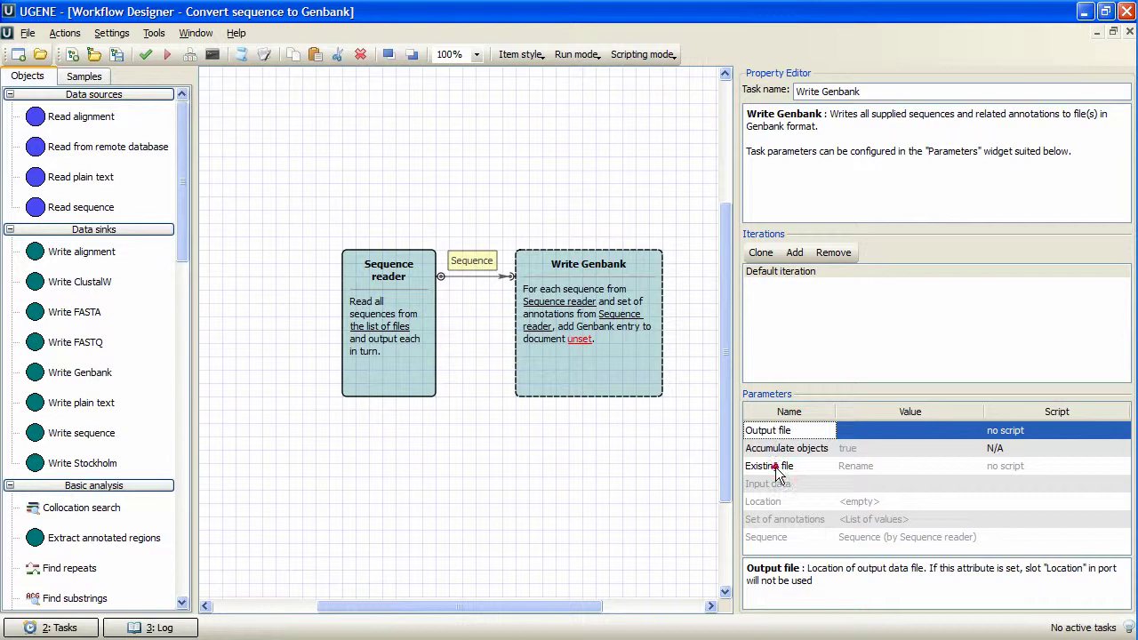
click(781, 466)
click(794, 430)
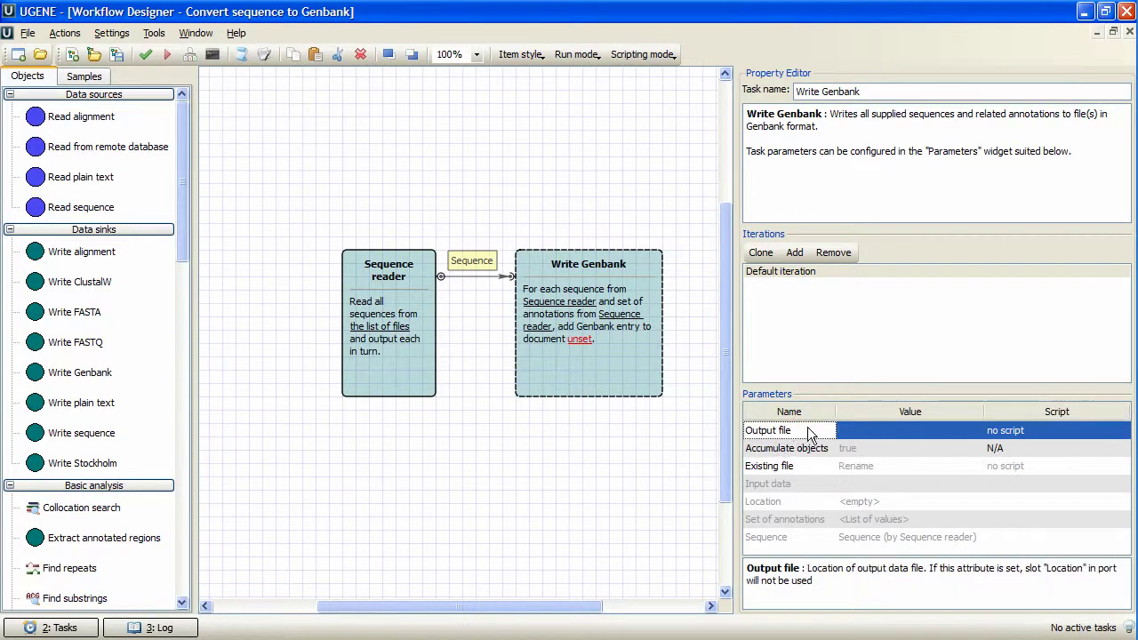
click(1061, 429)
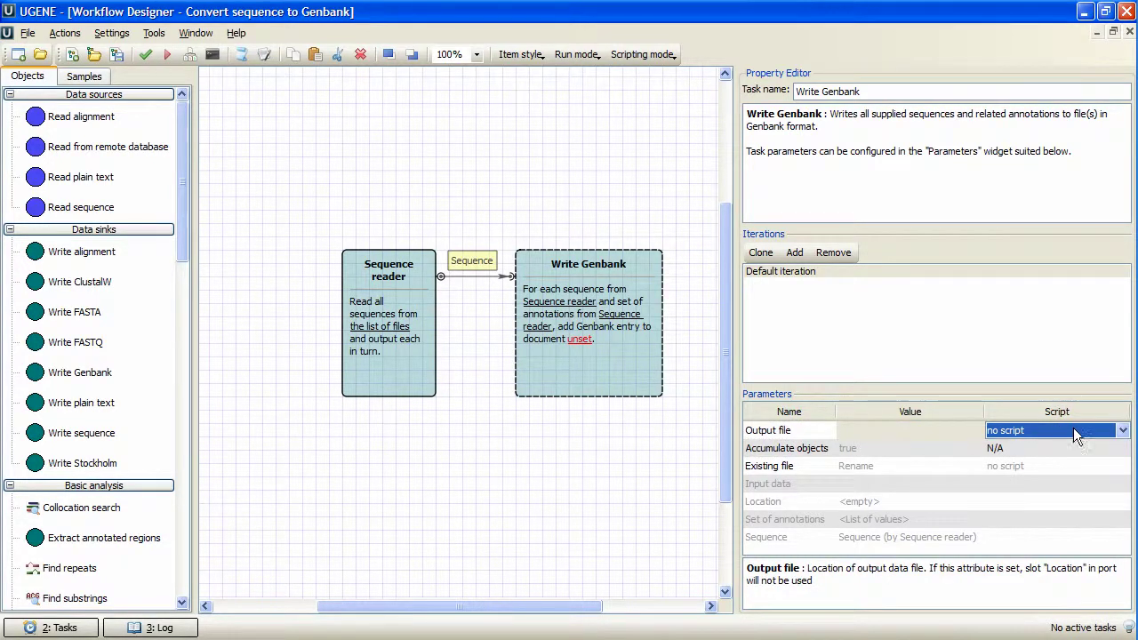
click(1122, 431)
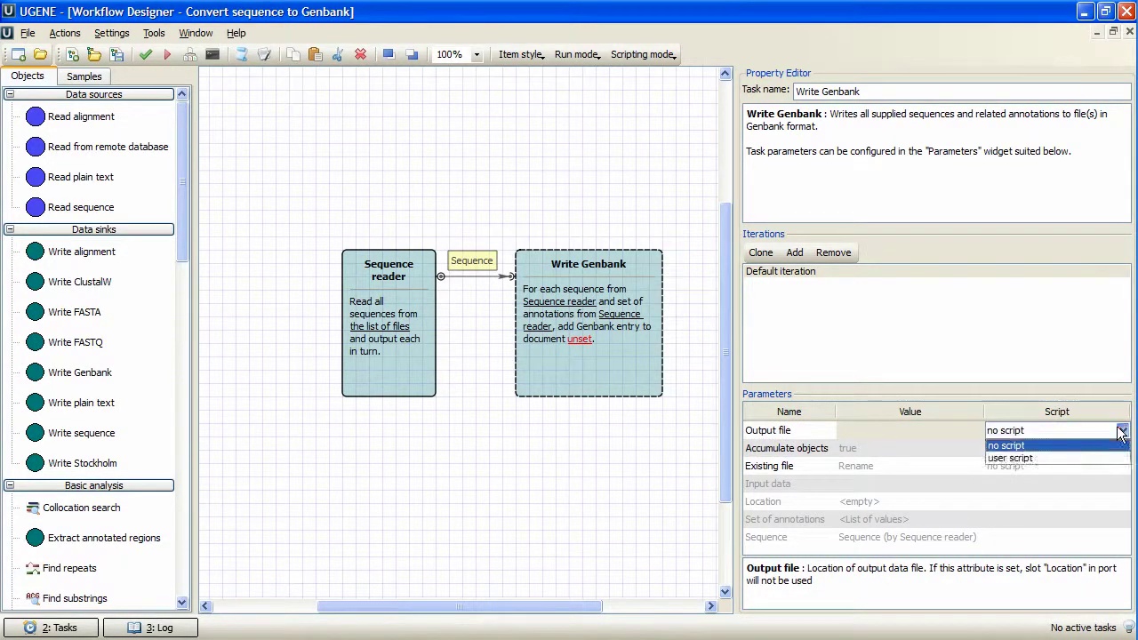
click(1037, 458)
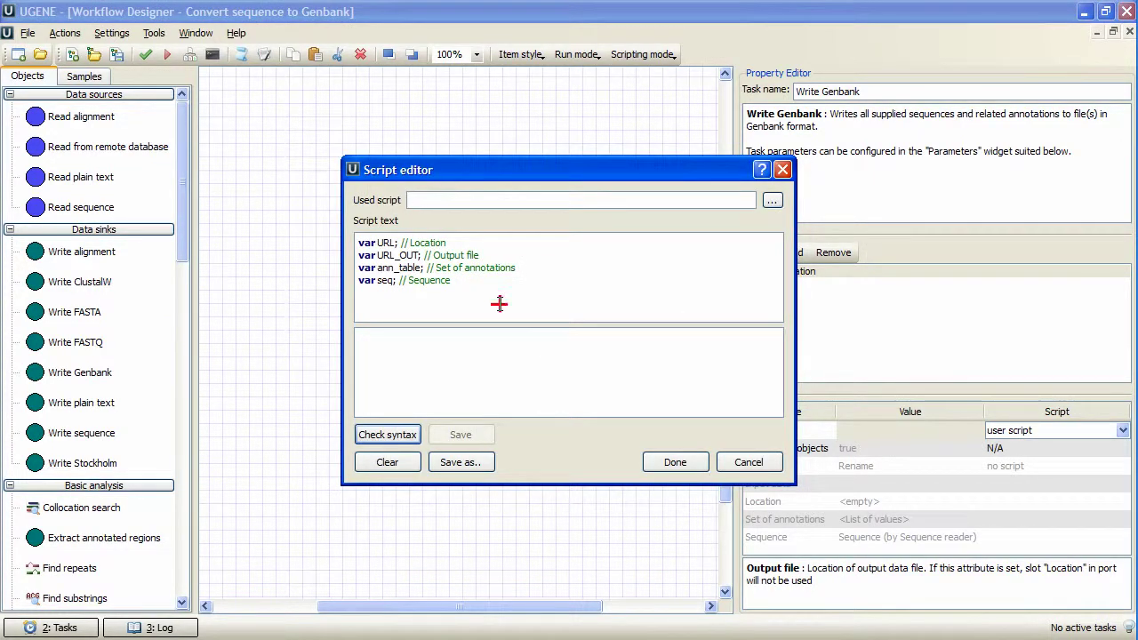
drag(455, 286, 338, 233)
click(526, 309)
drag(581, 169, 528, 157)
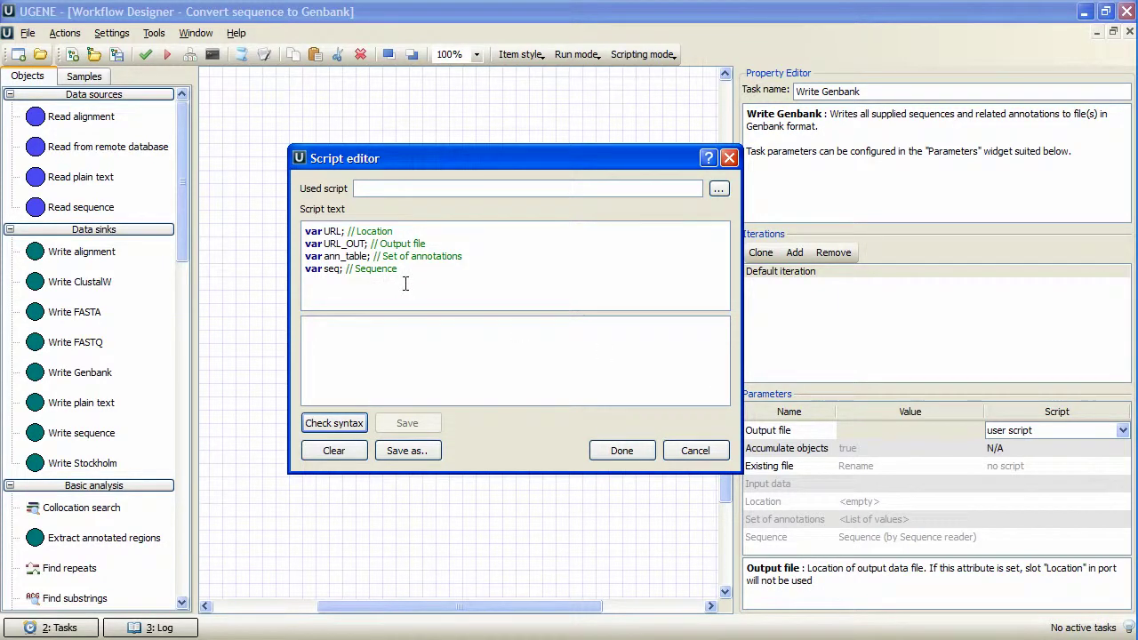
double_click(336, 231)
- Load the add_copied_to_name.js script into the Output file script editor
click(430, 233)
click(718, 189)
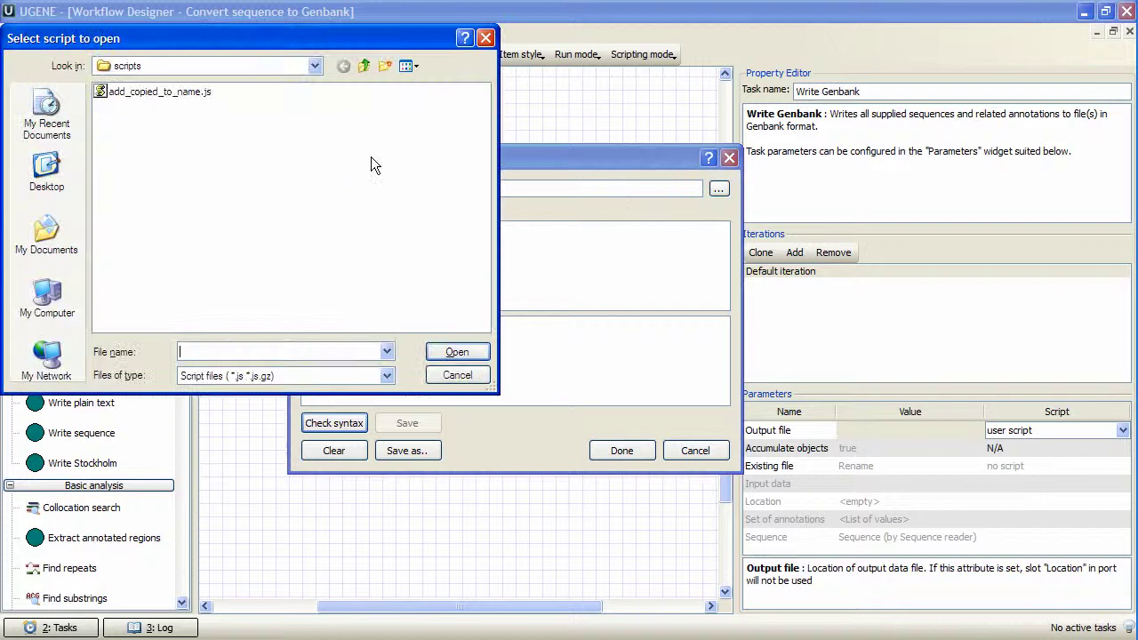
click(191, 92)
click(457, 352)
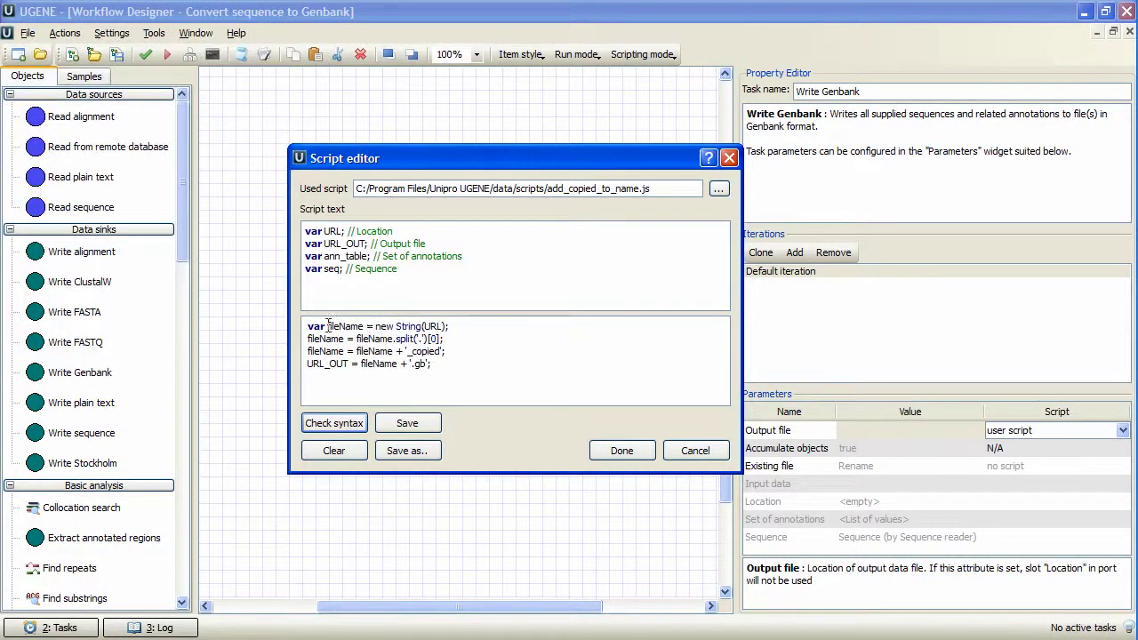
- Review the script's fileName, split('.'), '_copied', .gb and URL_OUT lines, accept it, and run the workflow
drag(328, 326, 365, 329)
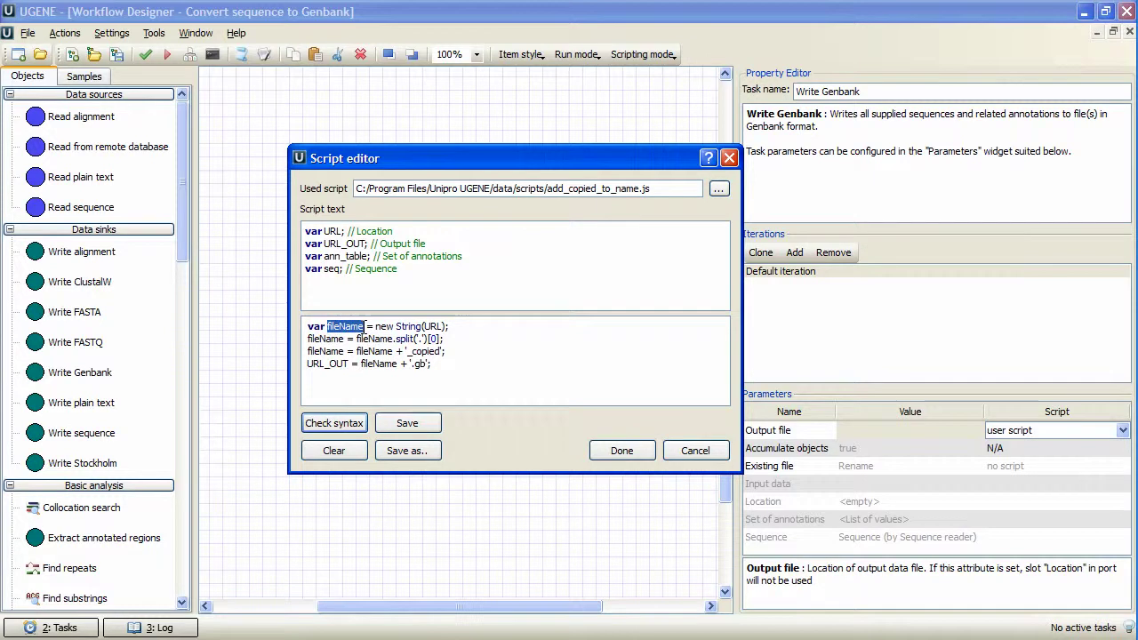
click(484, 327)
drag(447, 326, 396, 327)
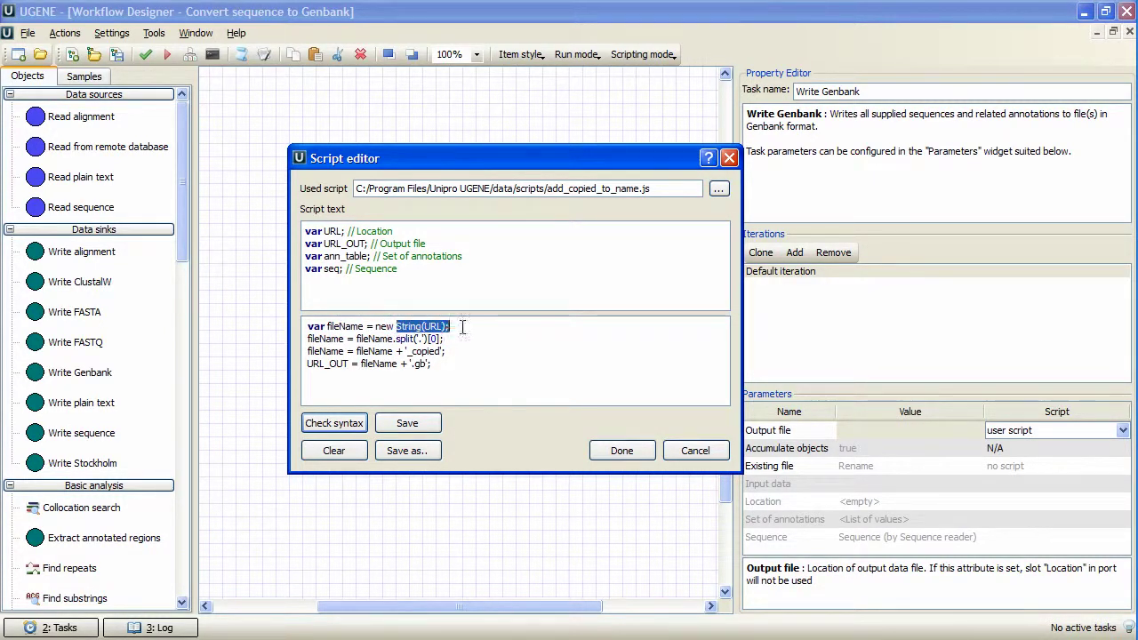
click(464, 326)
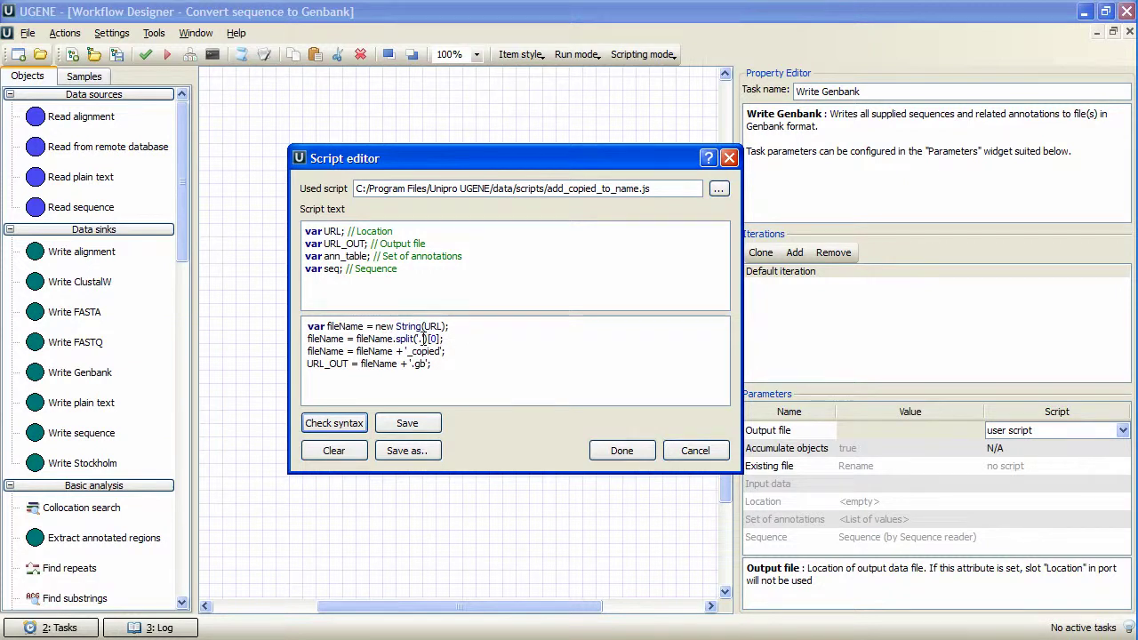
double_click(421, 339)
click(458, 339)
drag(408, 352, 442, 353)
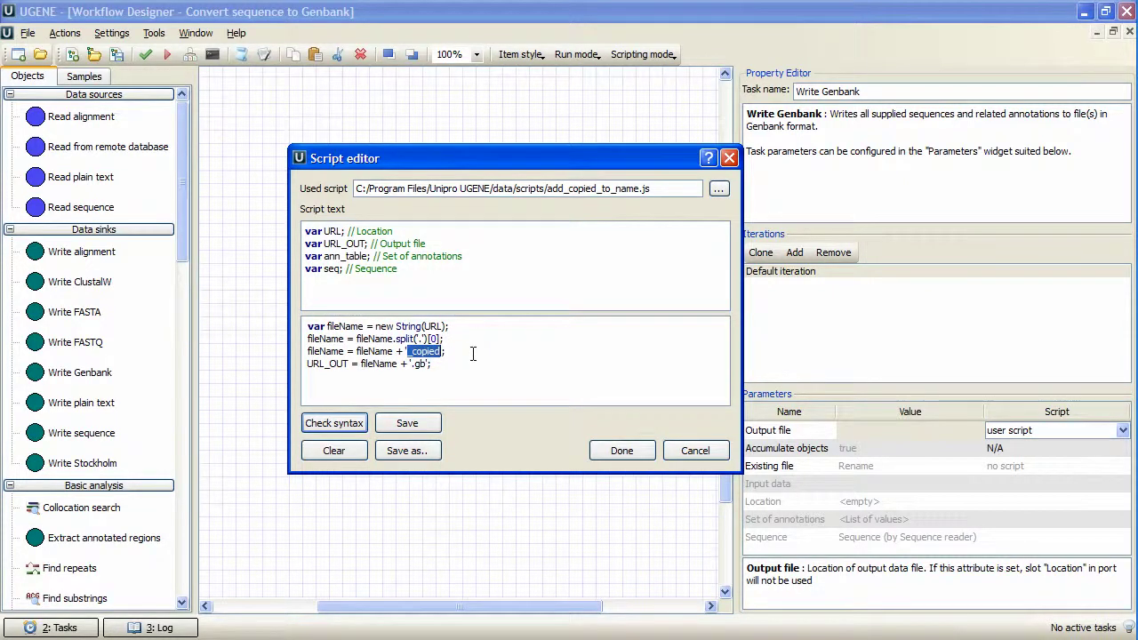
click(472, 354)
drag(412, 365, 428, 368)
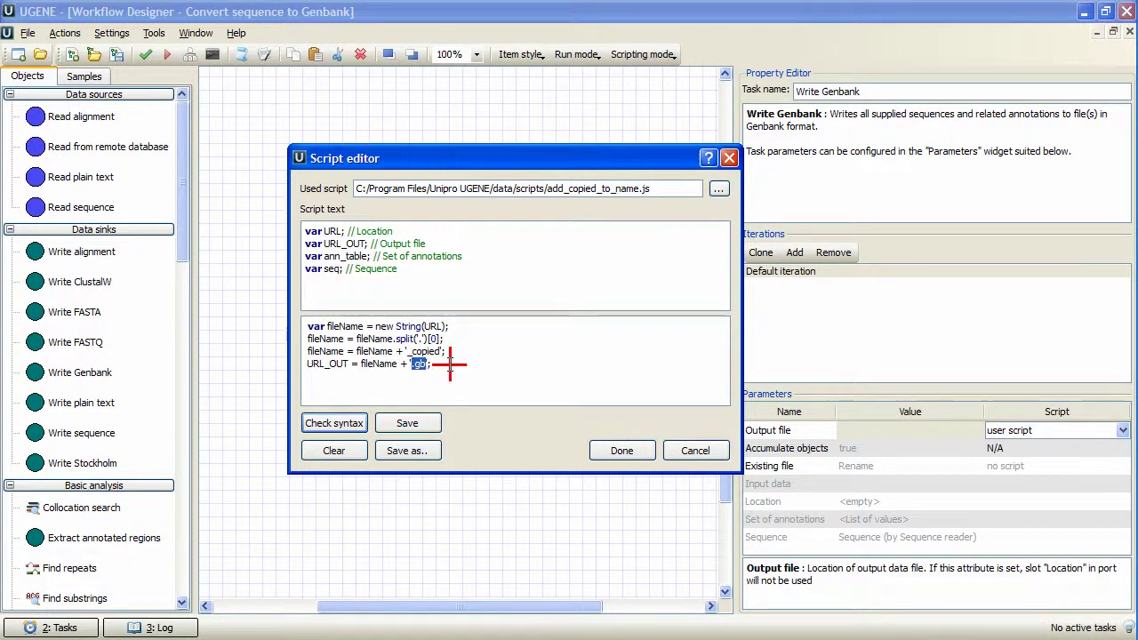
click(450, 365)
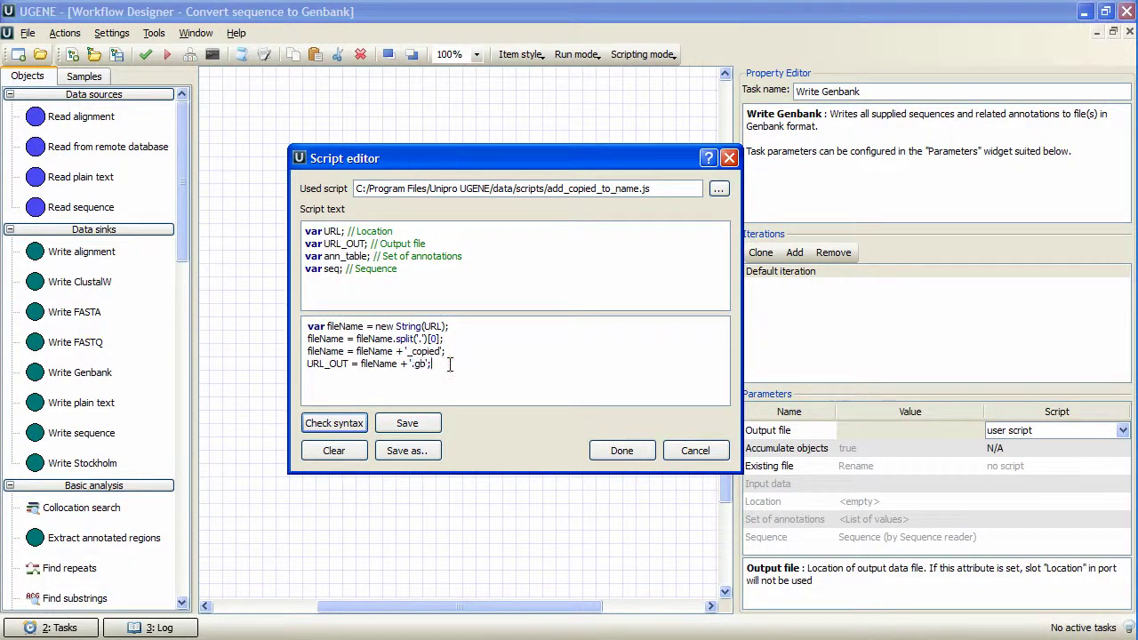
double_click(333, 364)
click(321, 384)
click(620, 452)
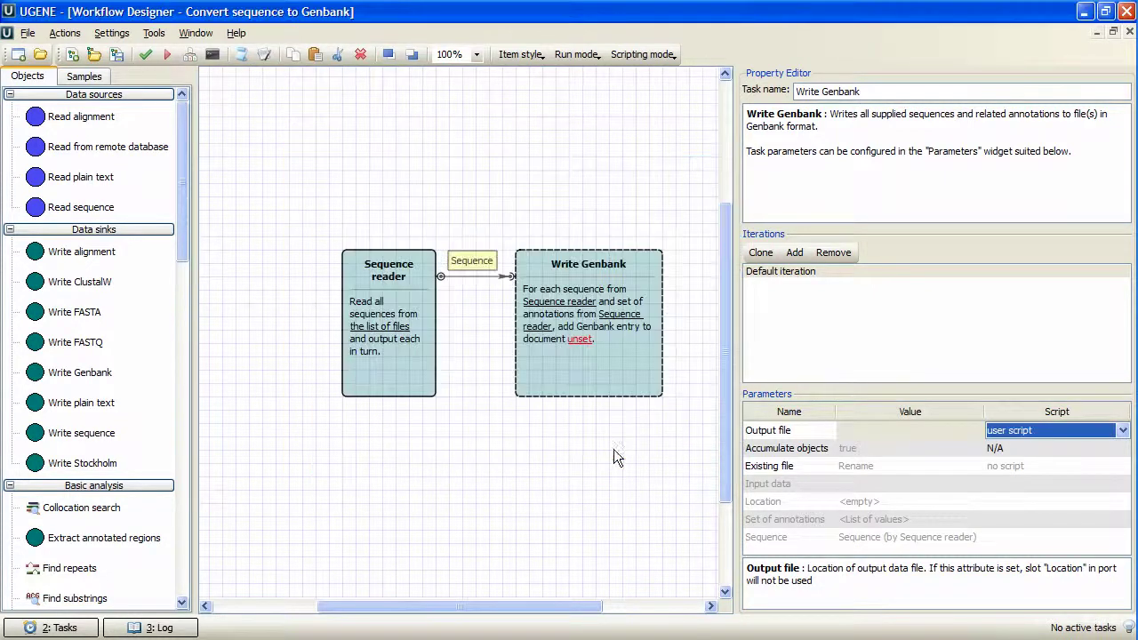
click(161, 56)
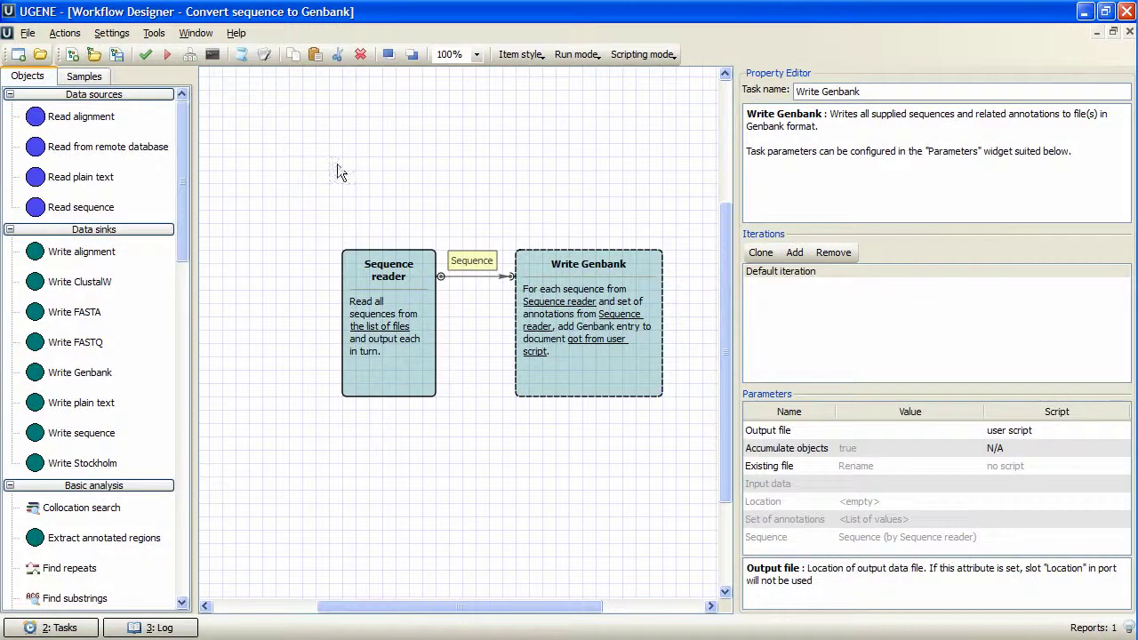
- In the data folder, compare source files 1CF7.PDB and ixi.aln with the new 1CF7_copied.gb
key(alt+Tab)
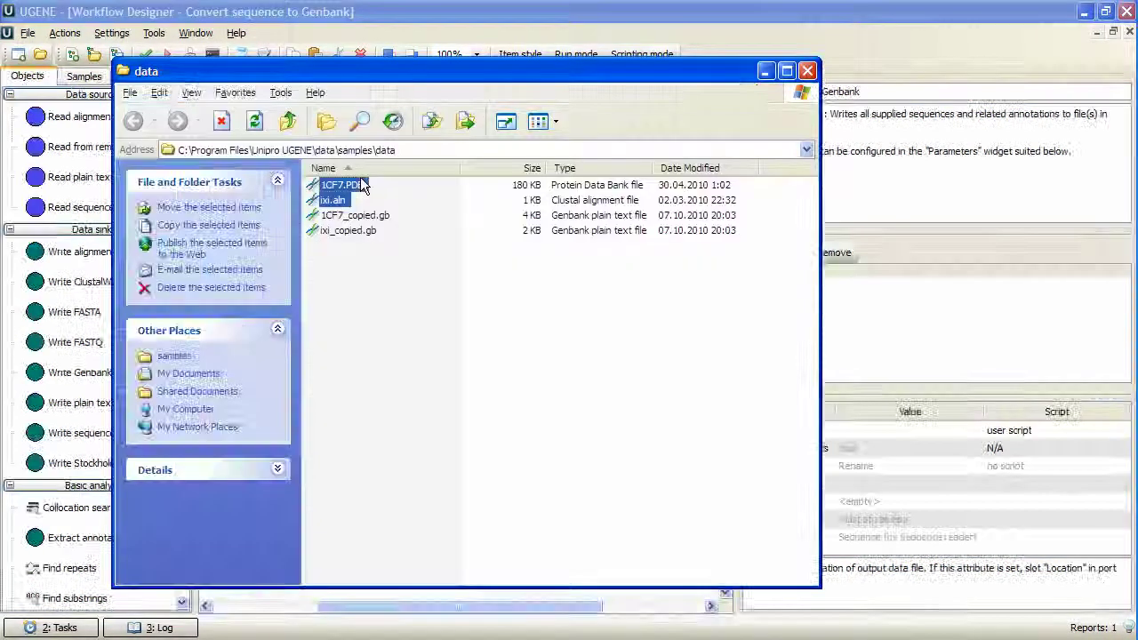
click(351, 184)
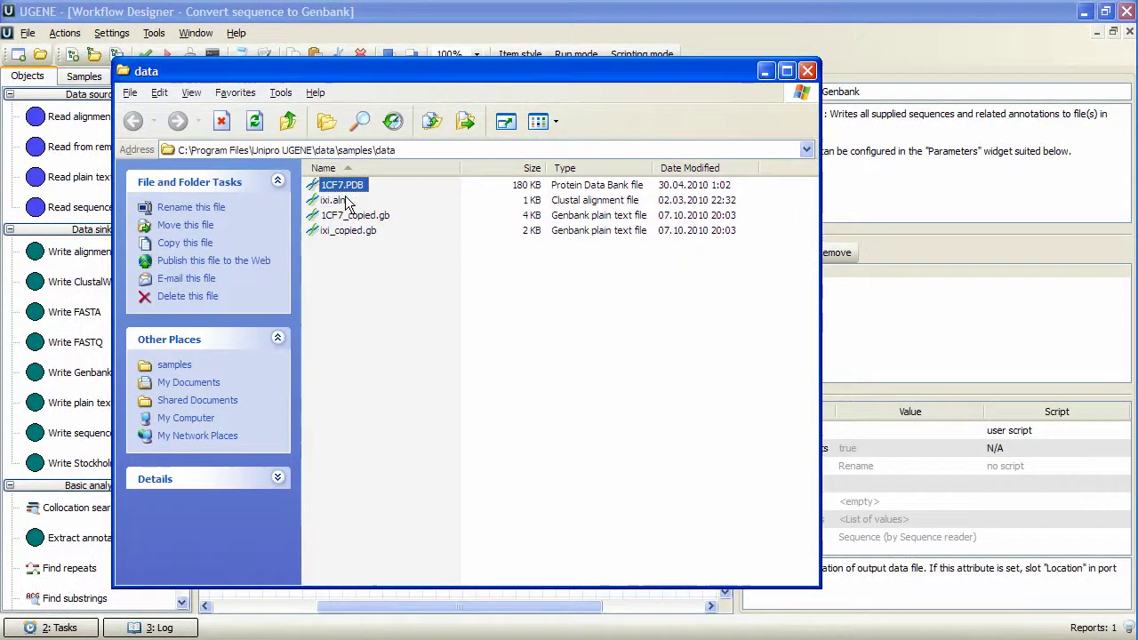
click(341, 201)
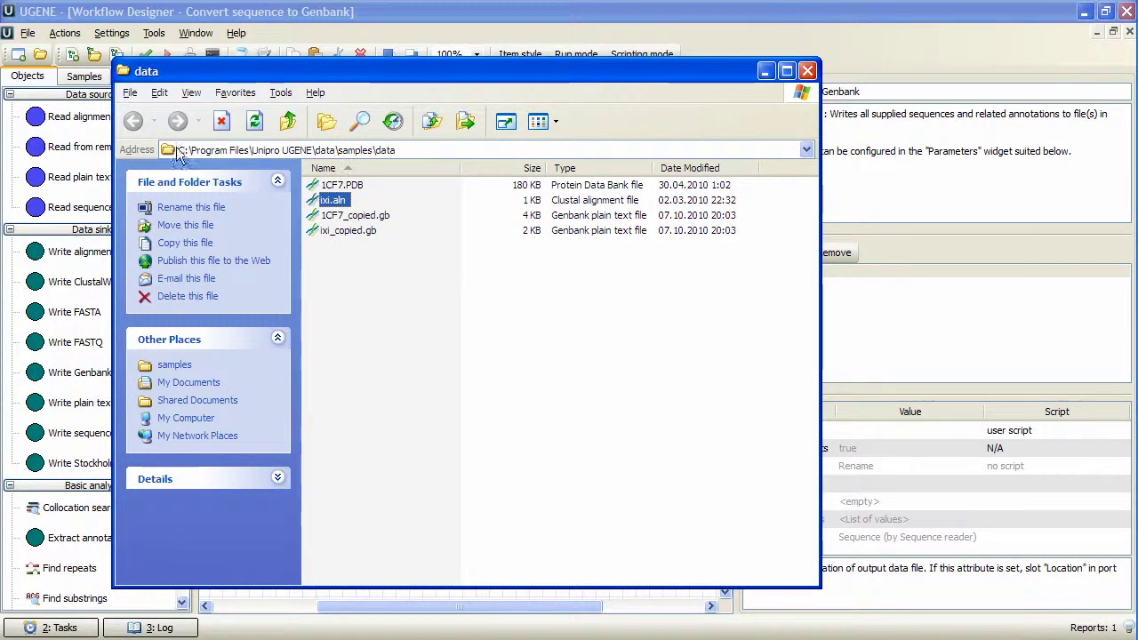
click(347, 186)
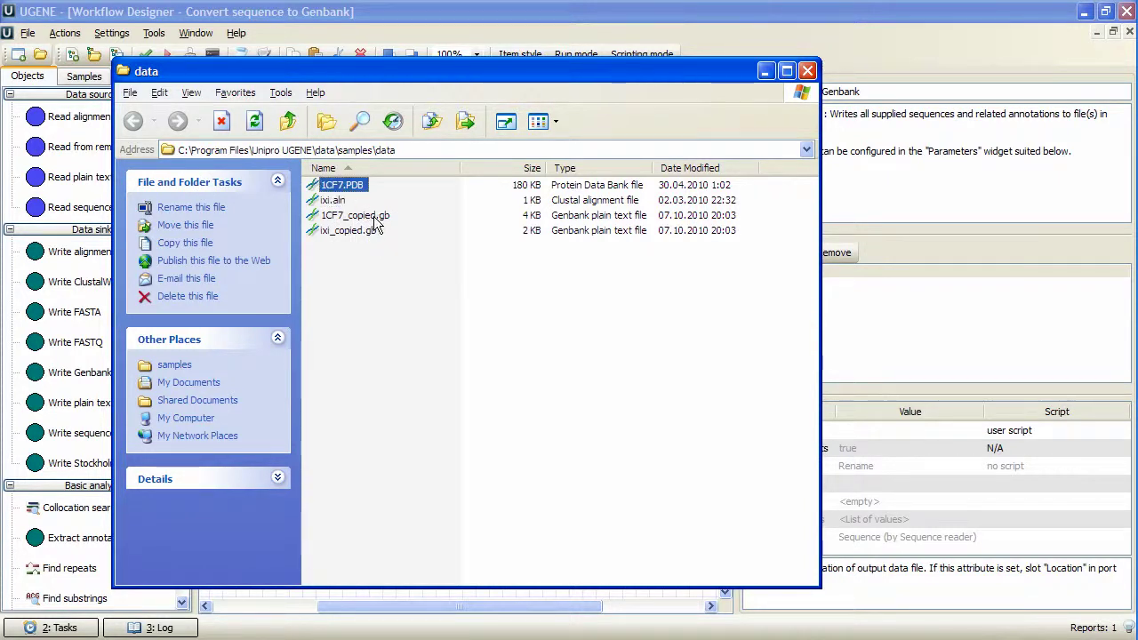
ctrl+click(373, 215)
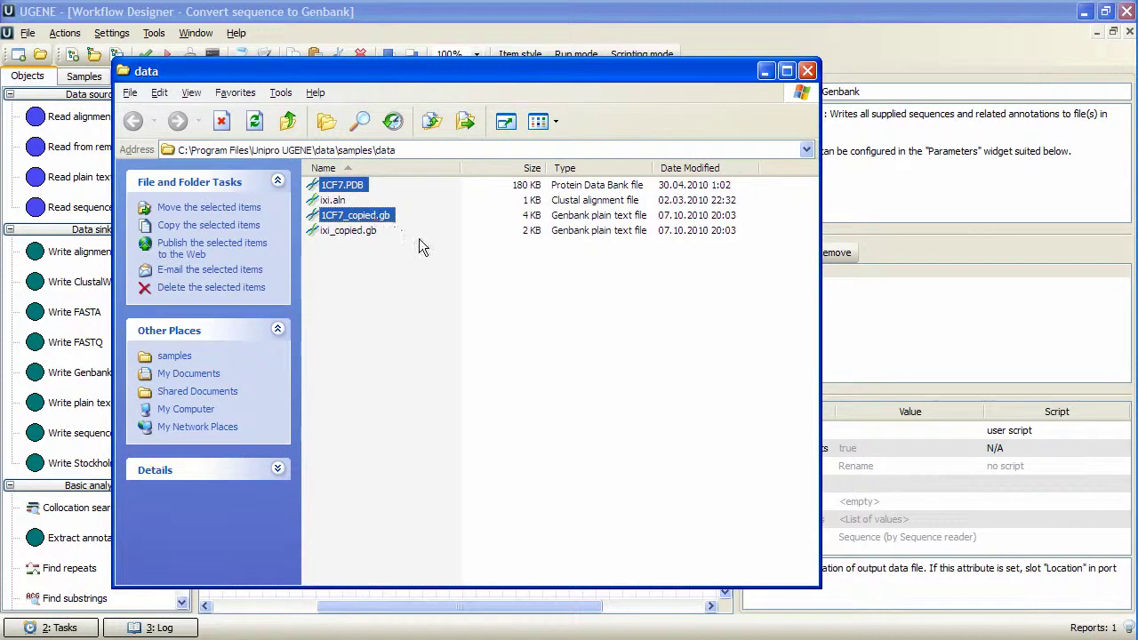